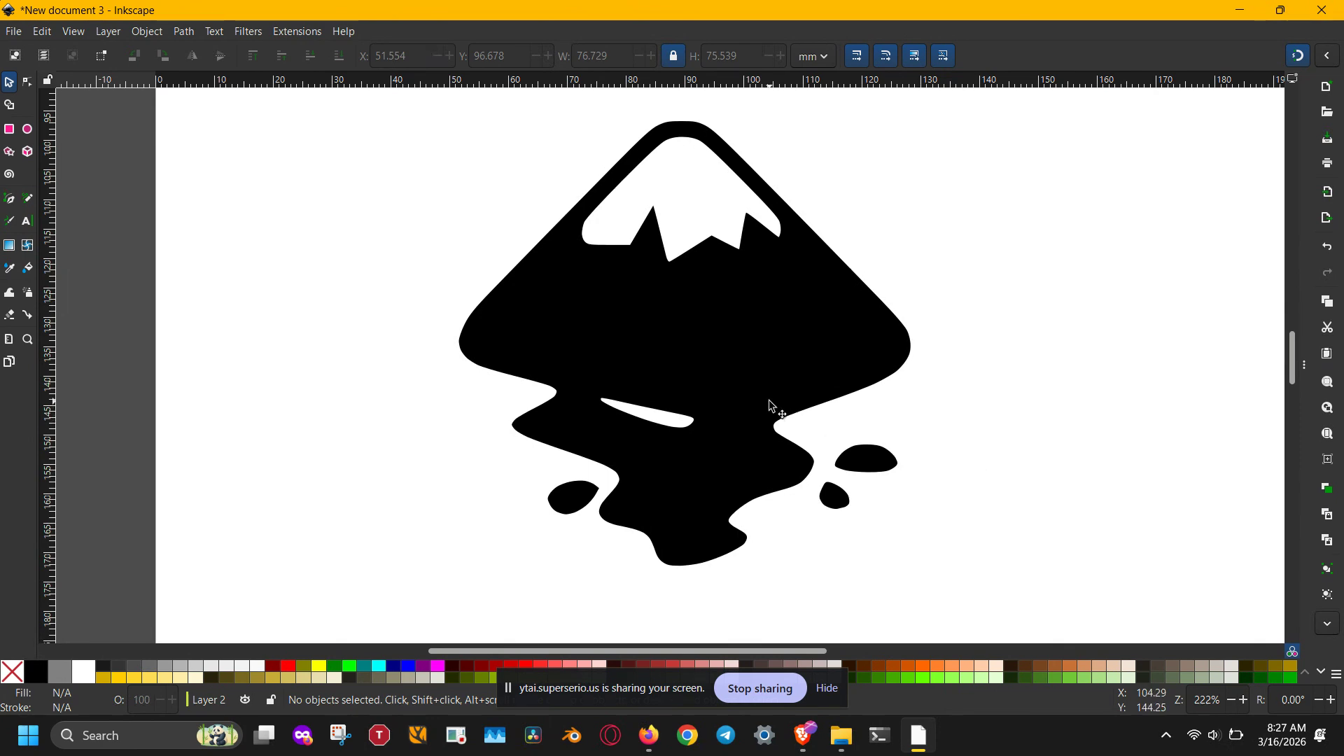
Show the path nodes of the black Inkscape logo and select the nodes around the mountain's right corner
left_click(777, 408)
key("n")
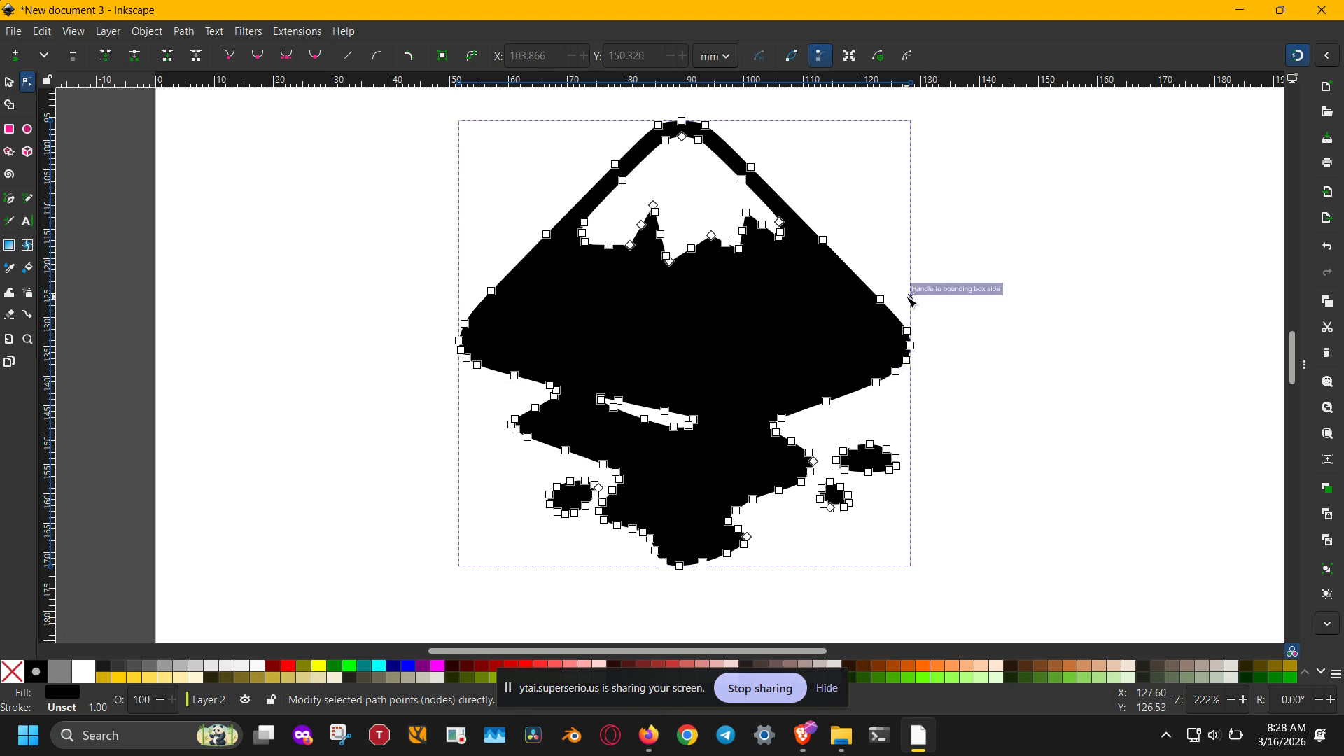
left_click_drag(936, 277, 863, 389)
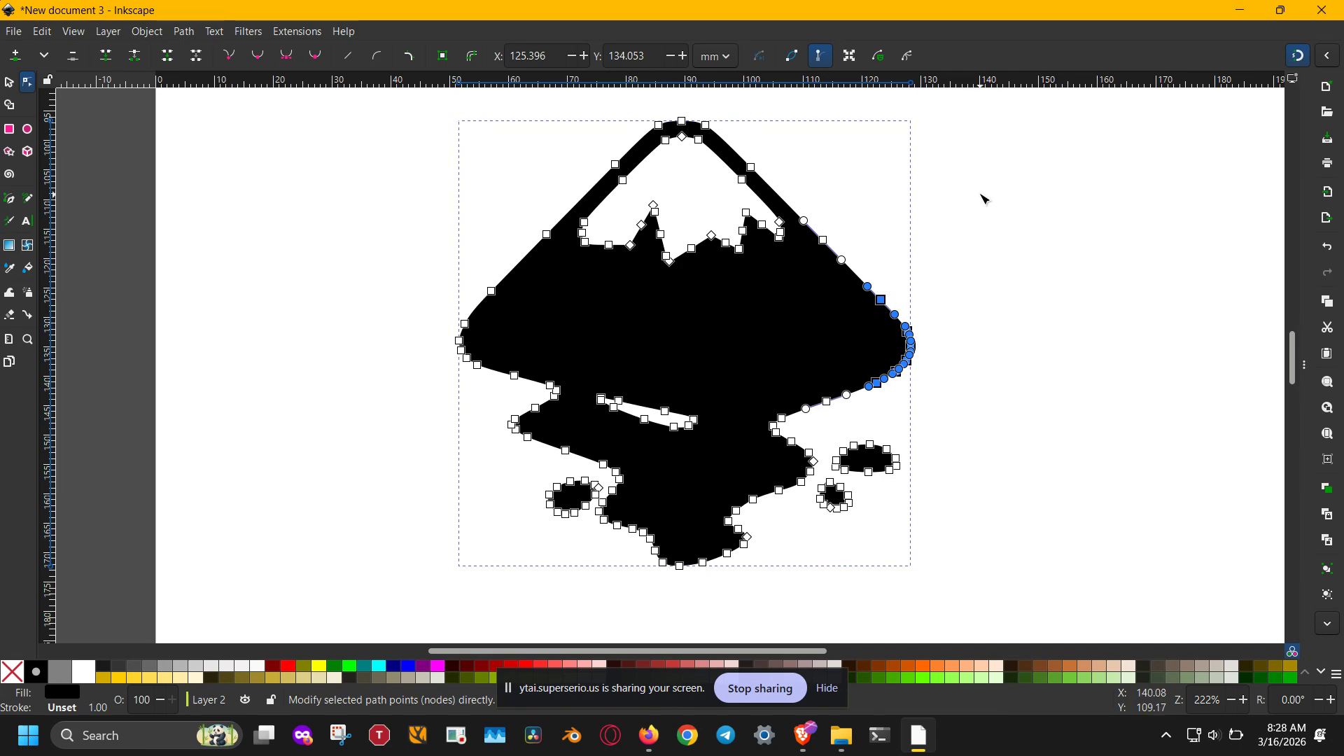
key("Delete")
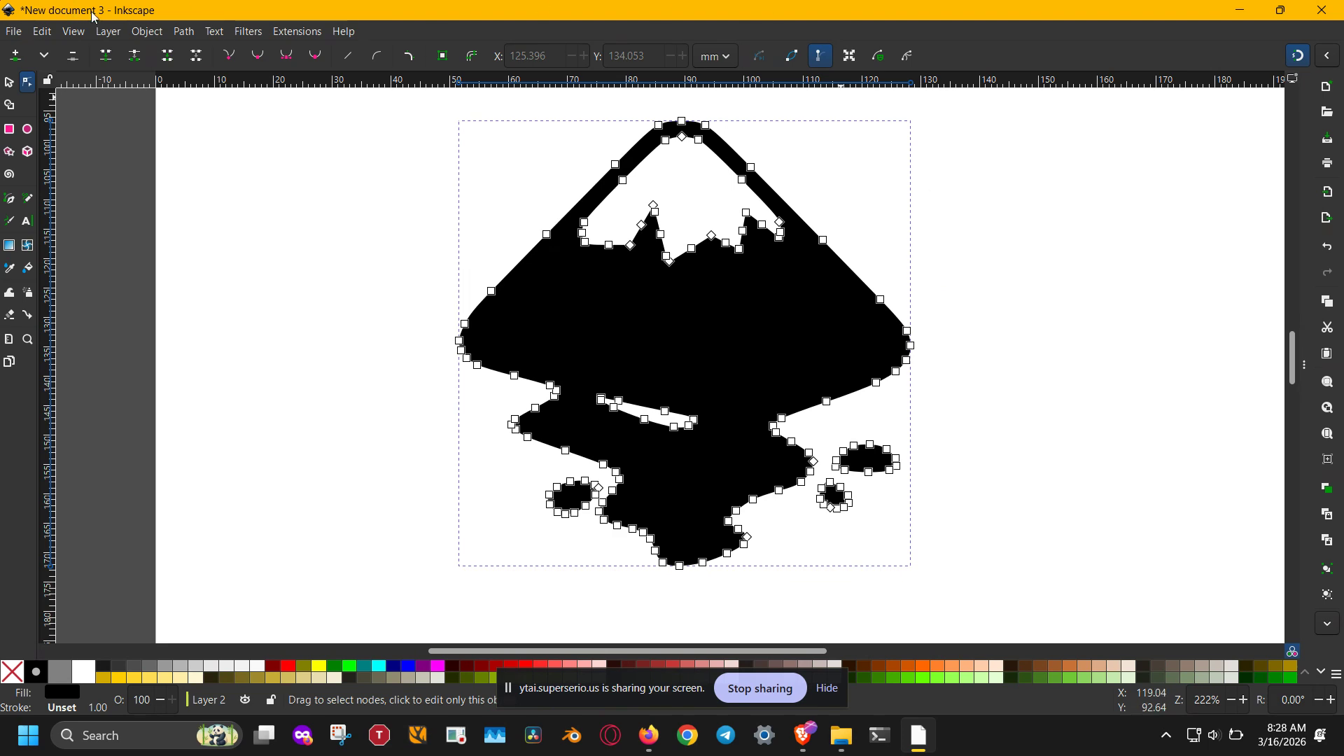
Try simplifying the whole logo path once, and undo the simplification
left_click(186, 33)
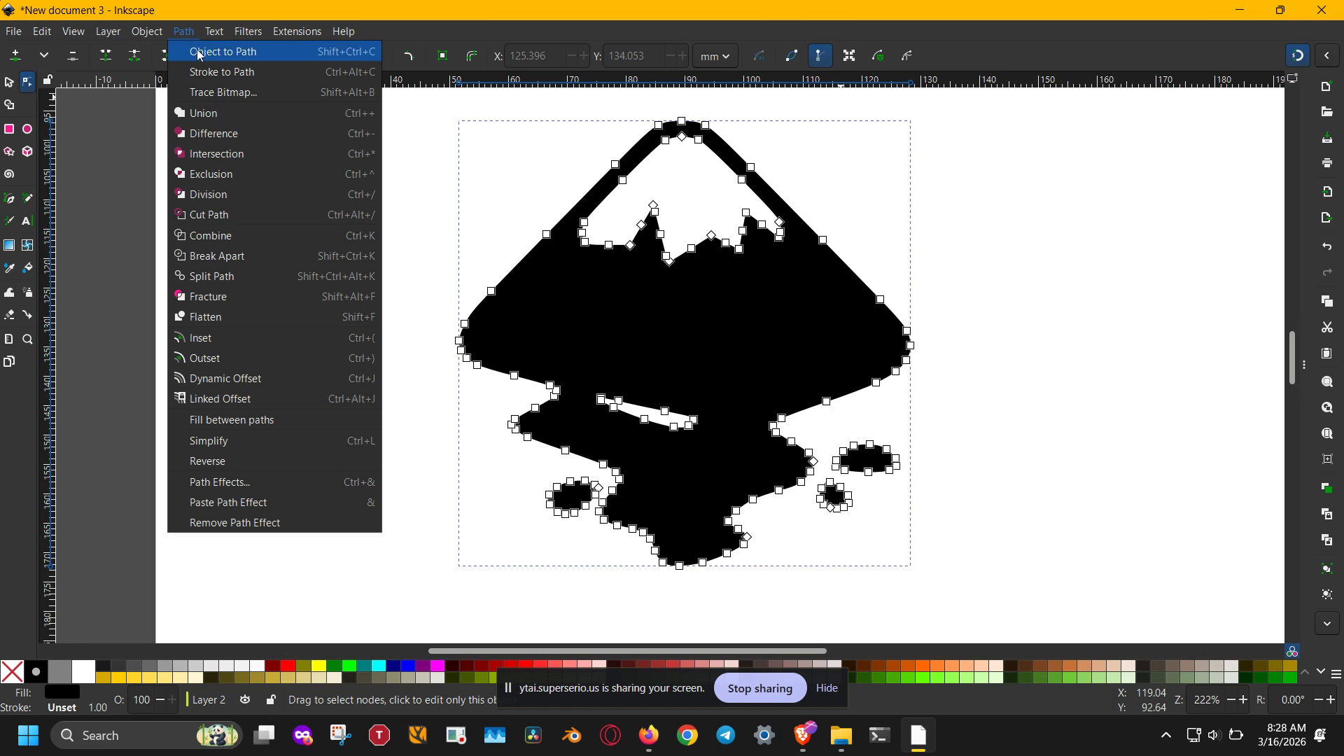
left_click(187, 442)
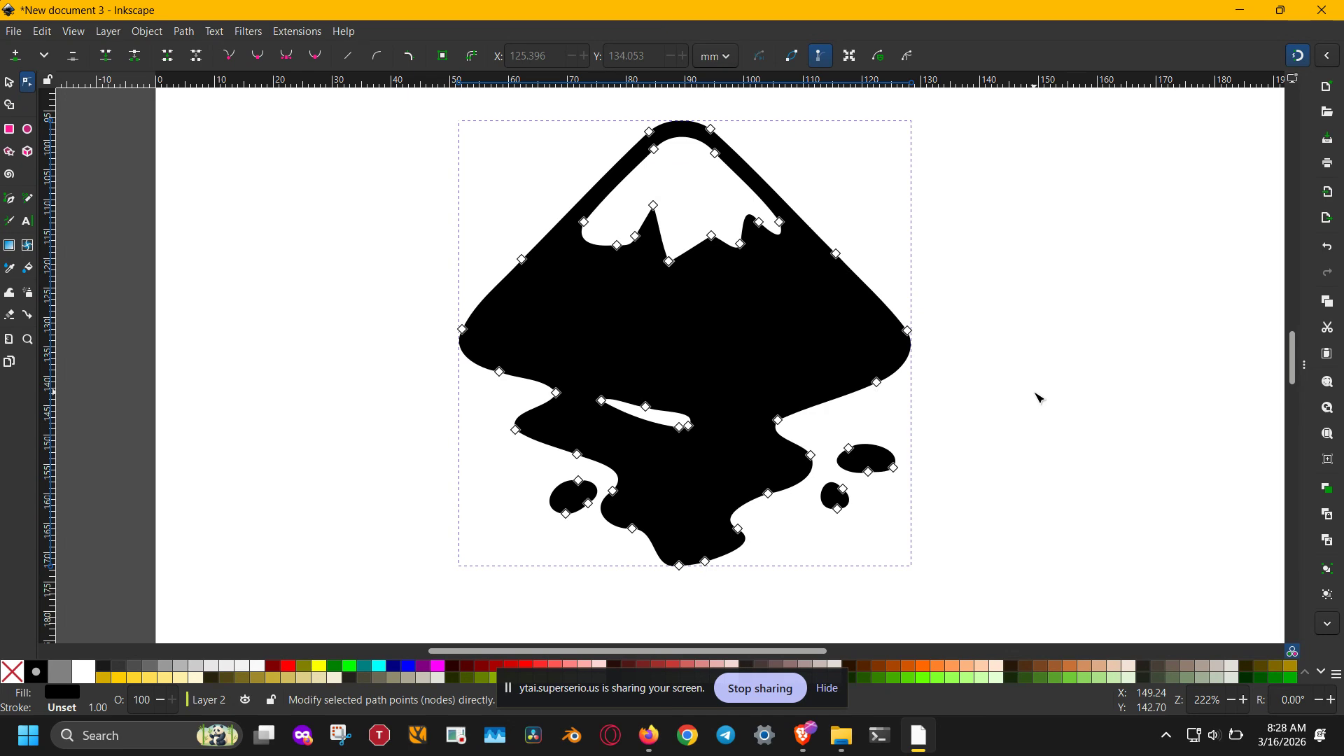
key("ctrl+z")
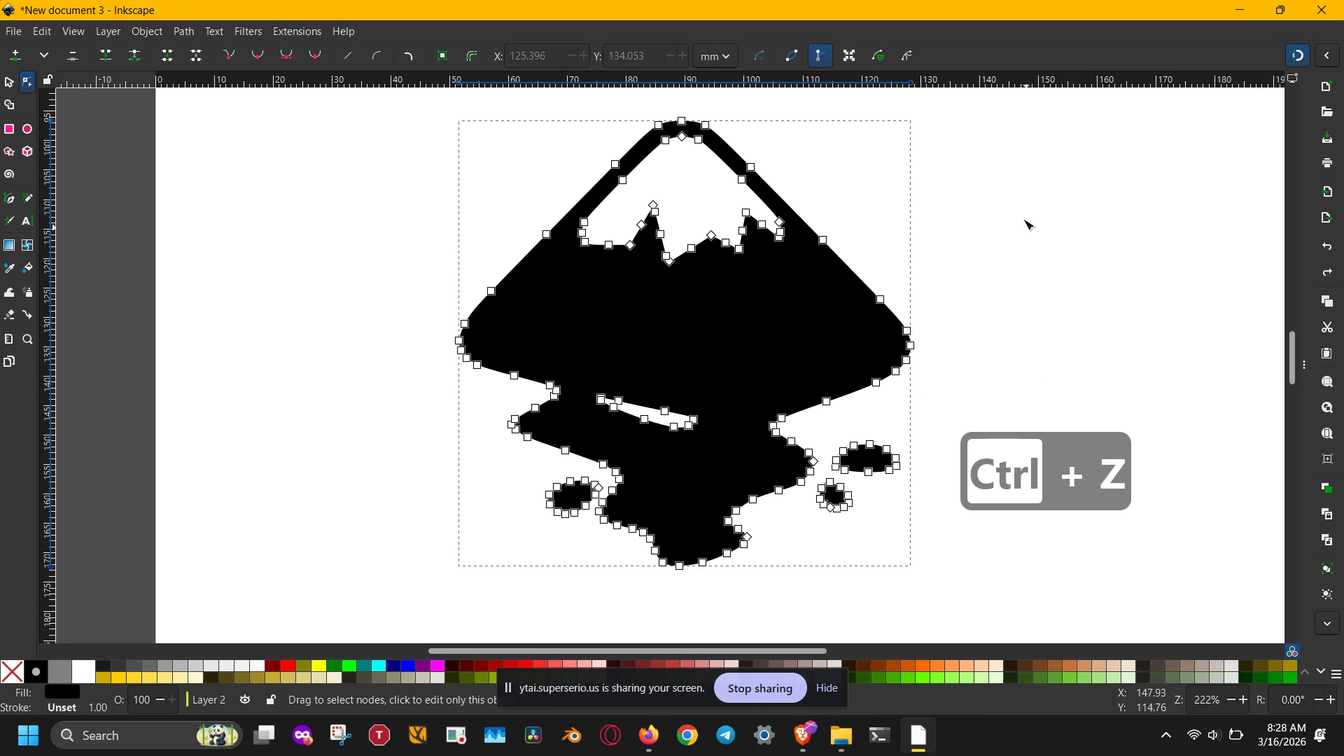
Select all nodes of the logo and simplify the path many times in quick succession
left_click_drag(928, 106, 371, 605)
key("ctrl+l")
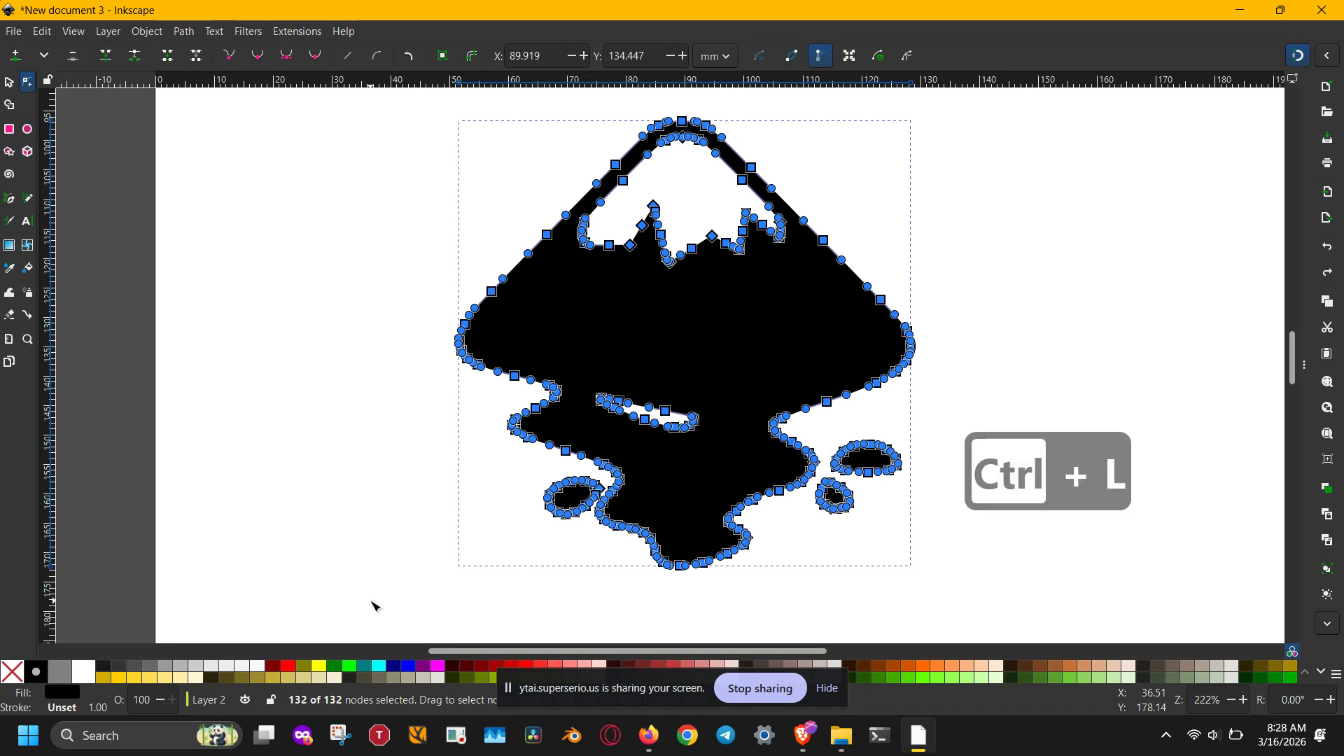
key("ctrl+l")
key("ctrl+l")
key("ctrl+l")
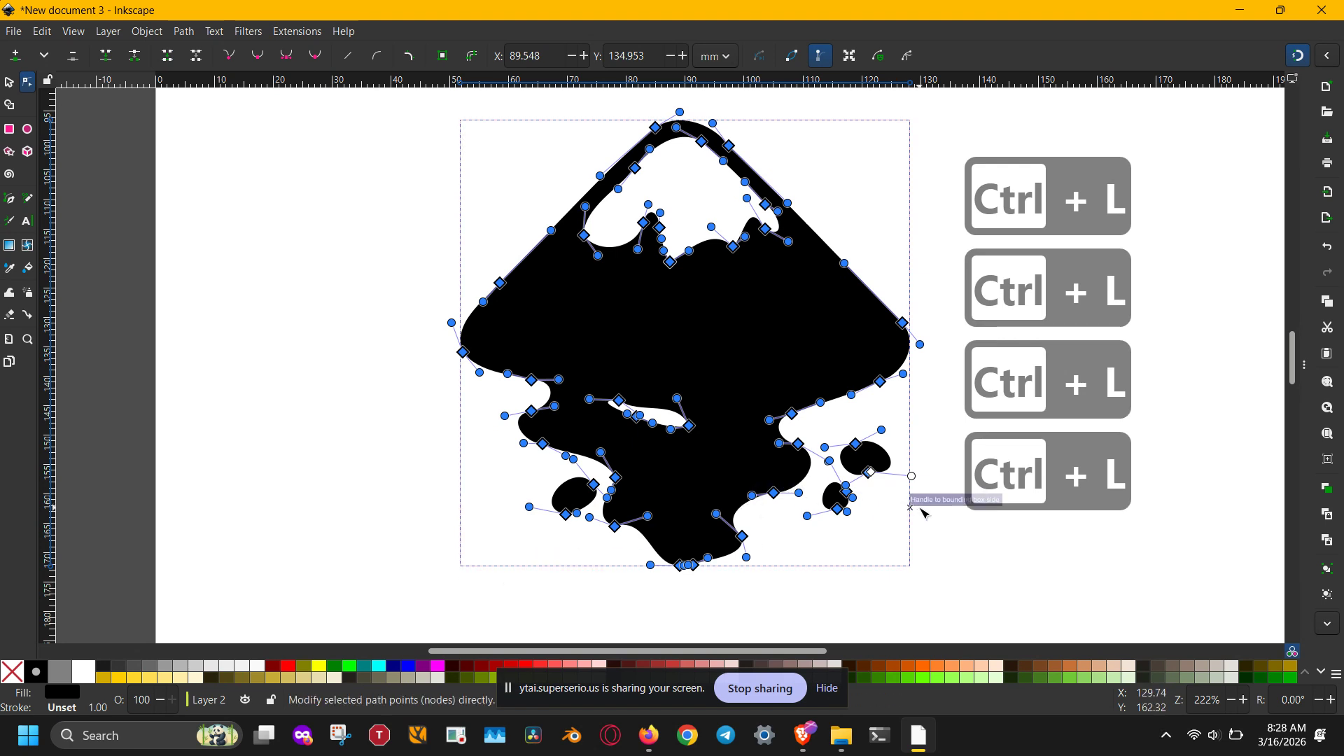
left_click(949, 516)
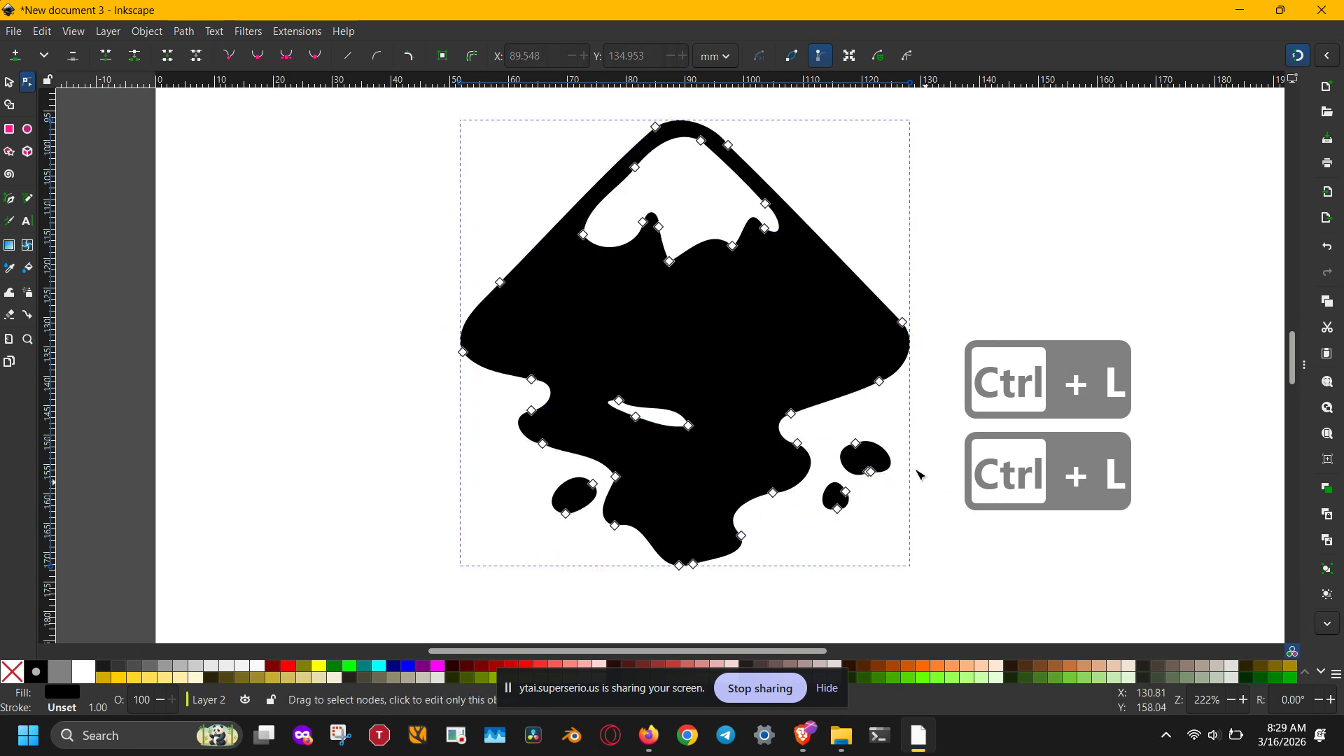
key("ctrl+l")
key("ctrl+l")
key("ctrl+l")
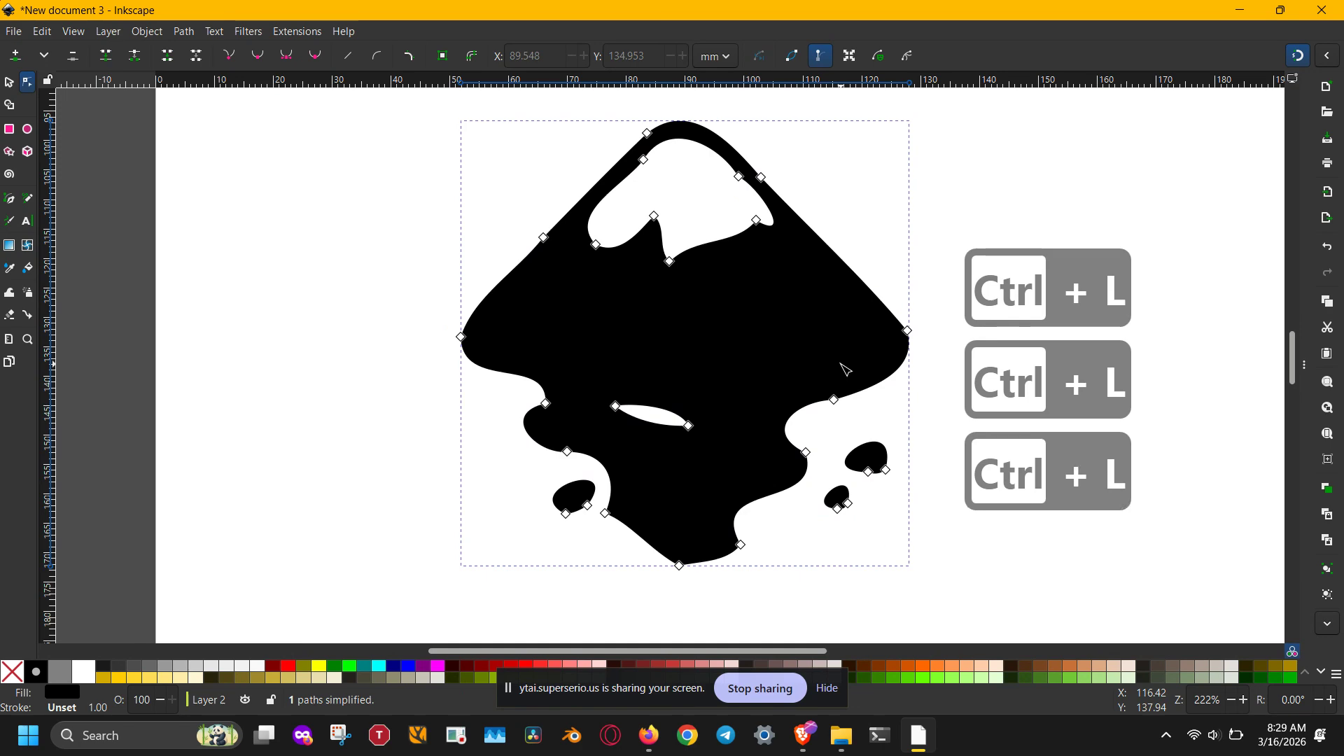
key("ctrl+l")
key("ctrl+l")
key("ctrl+l")
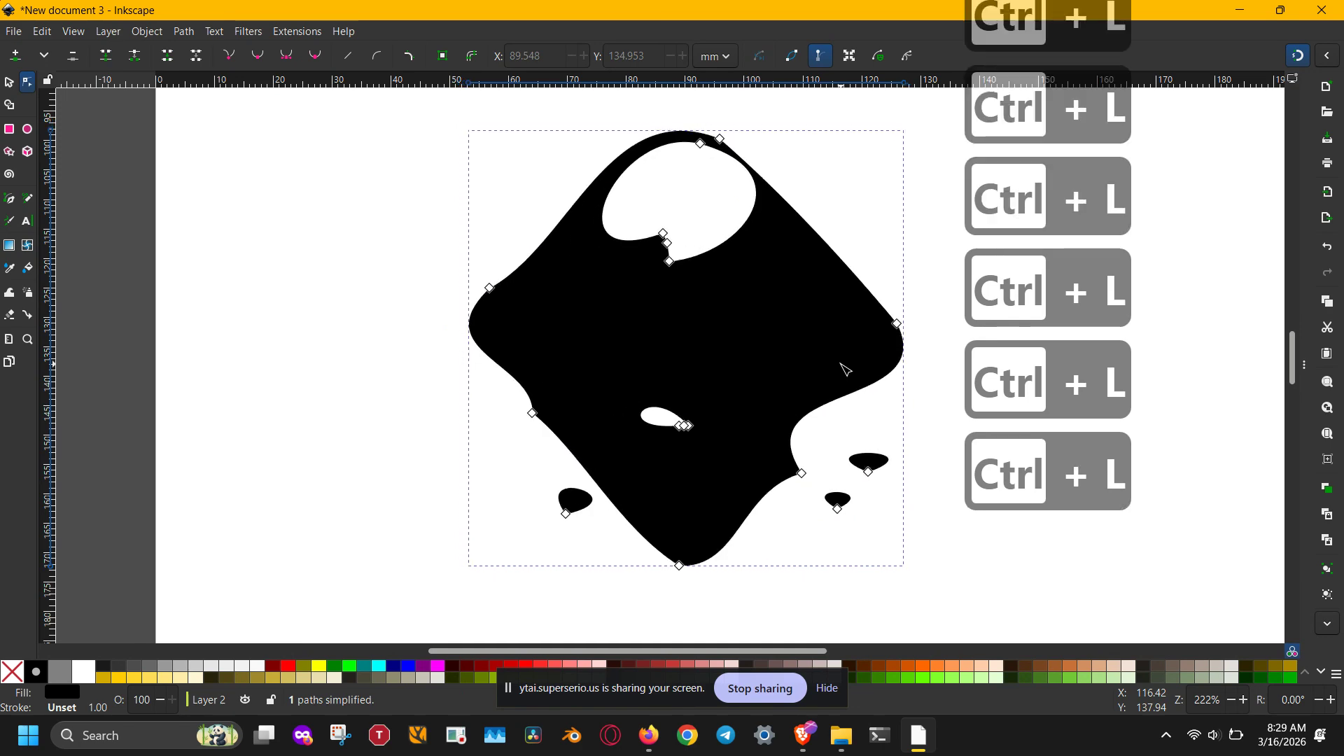
key("ctrl+l")
key("ctrl+l")
key("ctrl+l")
key("ctrl+l")
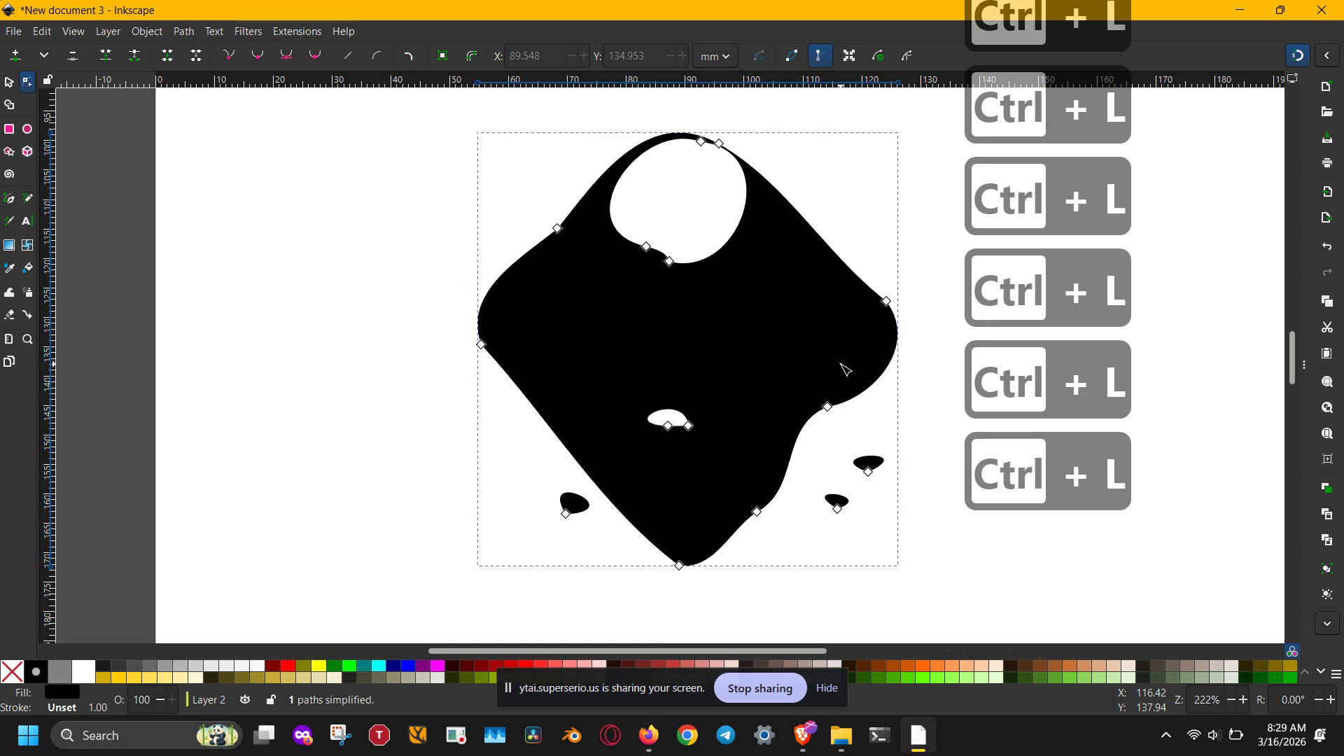
Undo all the repeated simplifications of the logo path
key("ctrl+z")
key("ctrl+z")
key("ctrl+z")
key("ctrl+z")
key("ctrl+z")
key("ctrl+z")
key("ctrl+z")
key("ctrl+z")
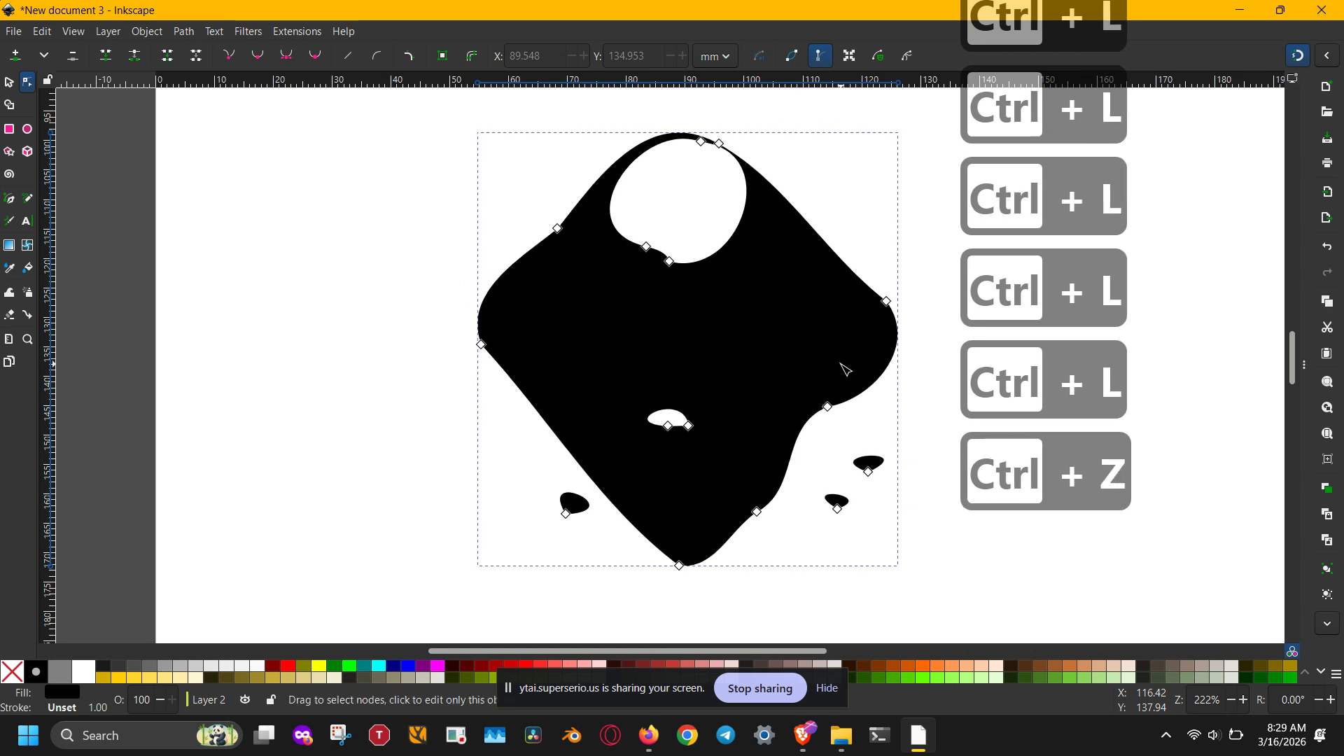
key("ctrl+z")
key("ctrl+z")
key("ctrl+z")
key("ctrl+z")
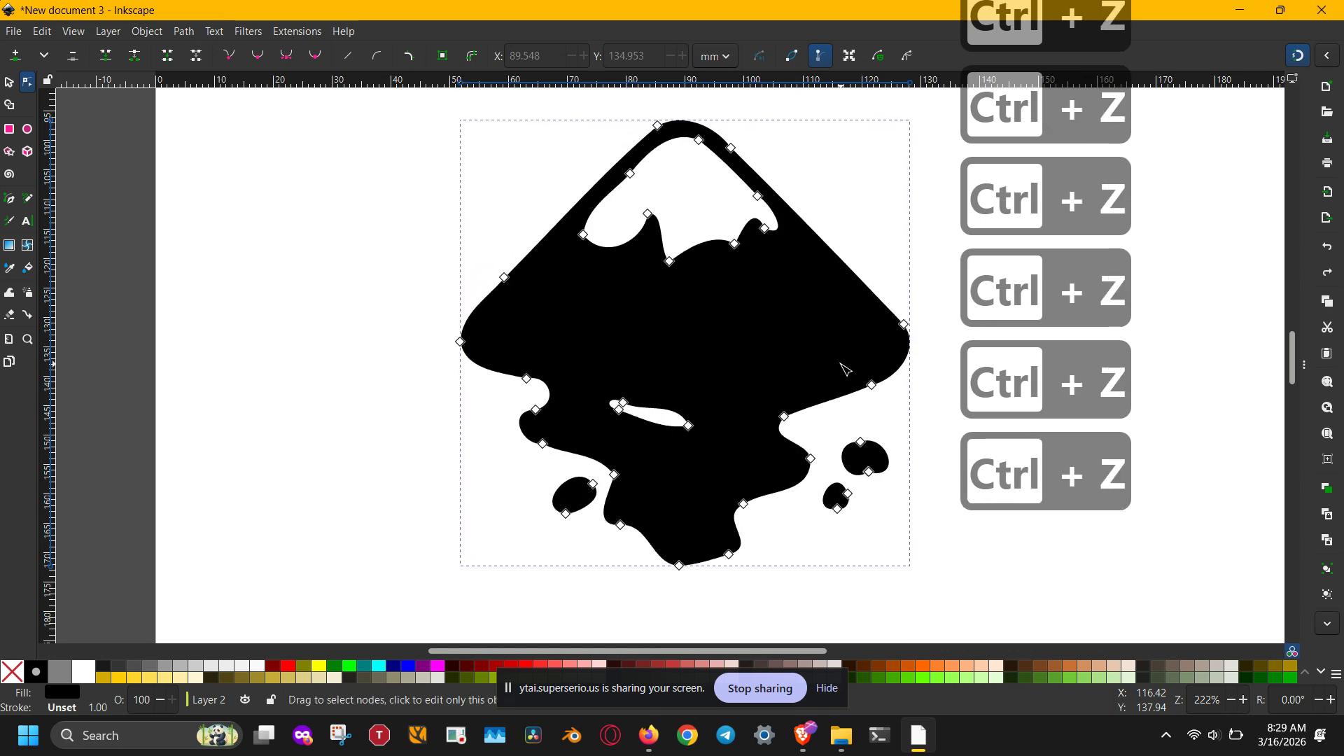
key("ctrl+z")
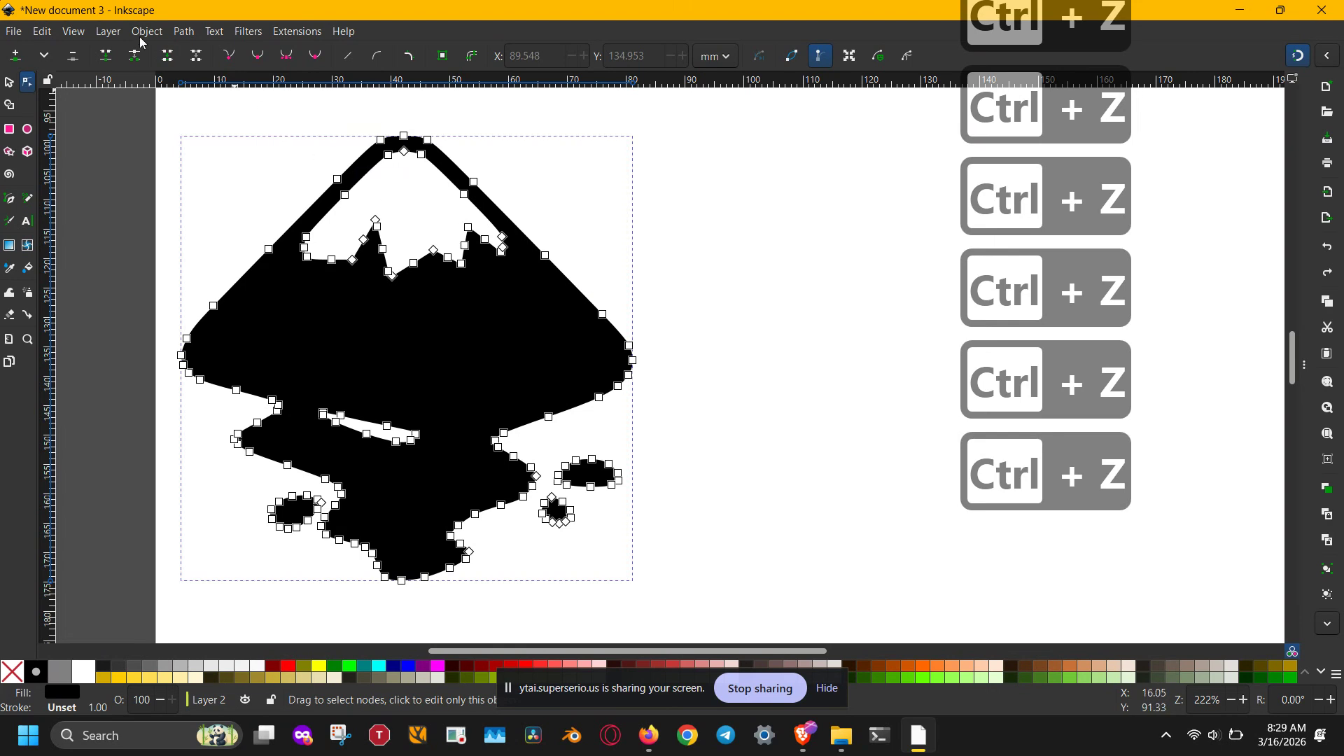
Examine the simplification threshold in the Behavior preferences
left_click(47, 31)
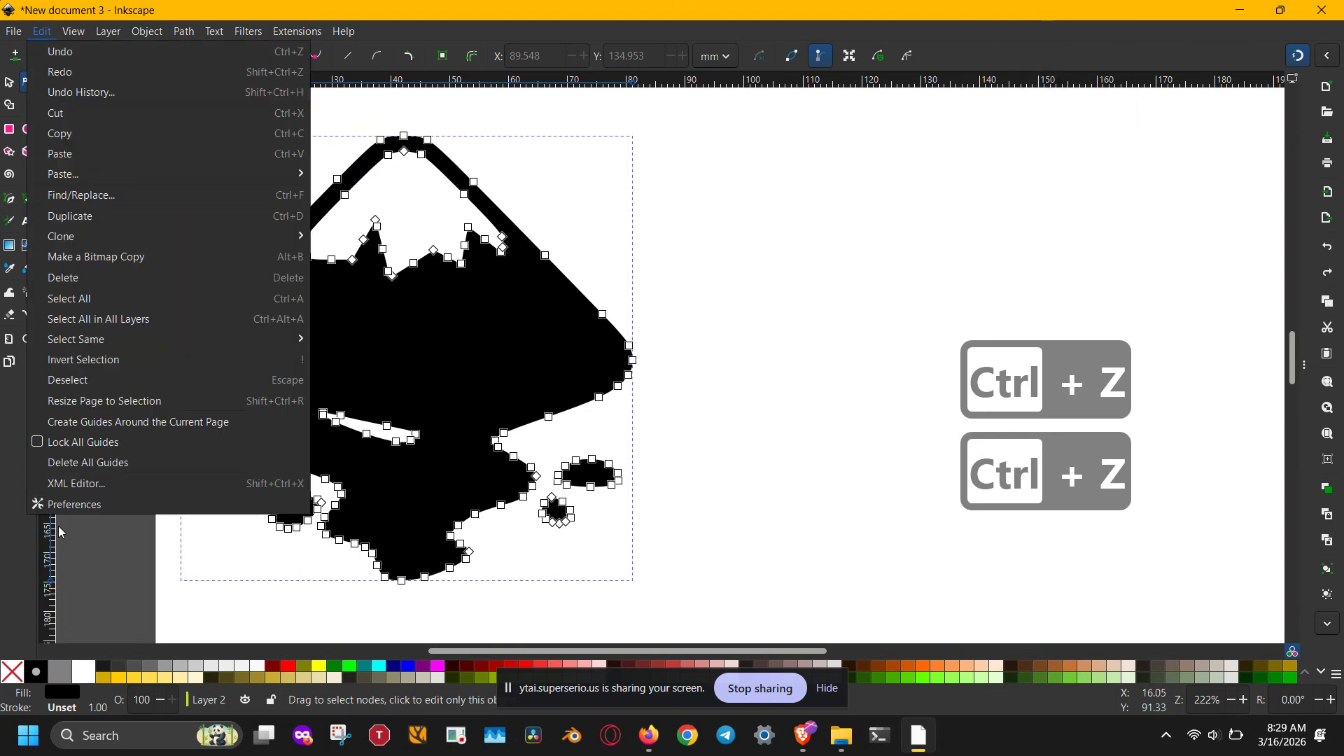
left_click(60, 502)
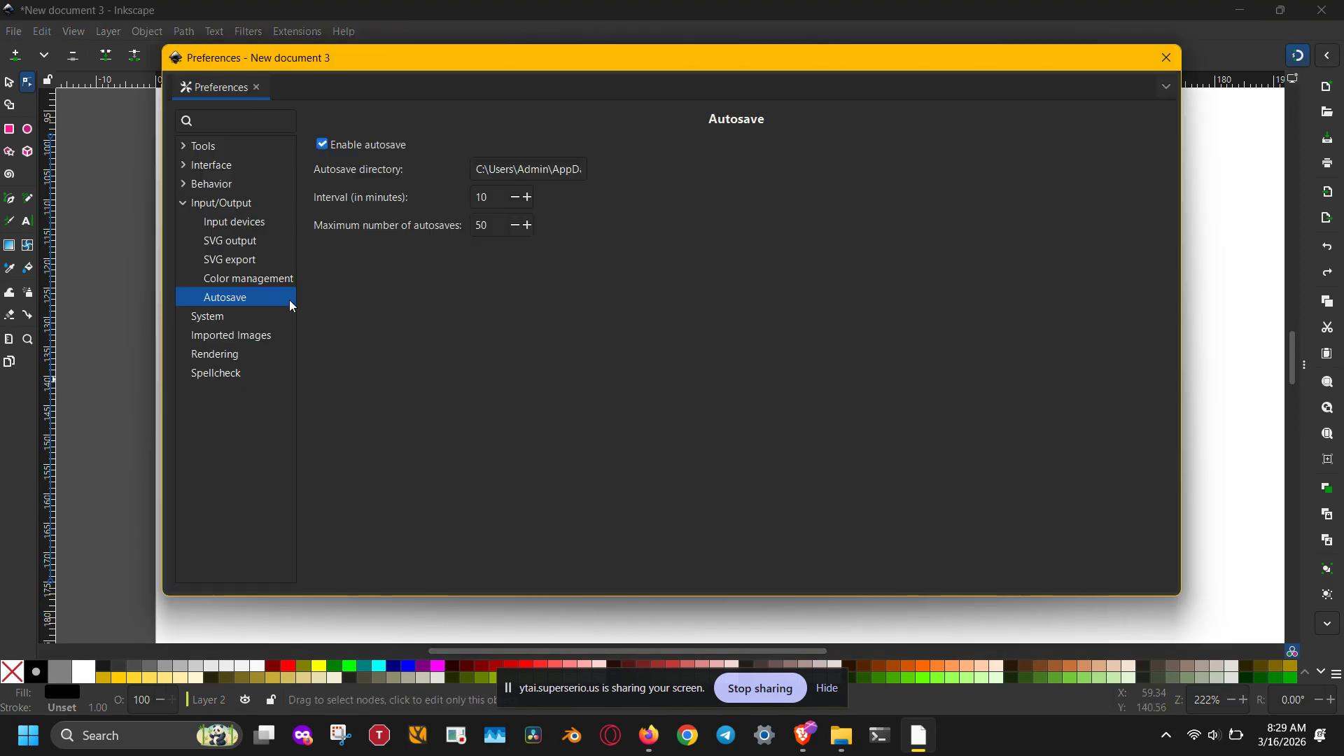
left_click(231, 185)
left_click(183, 184)
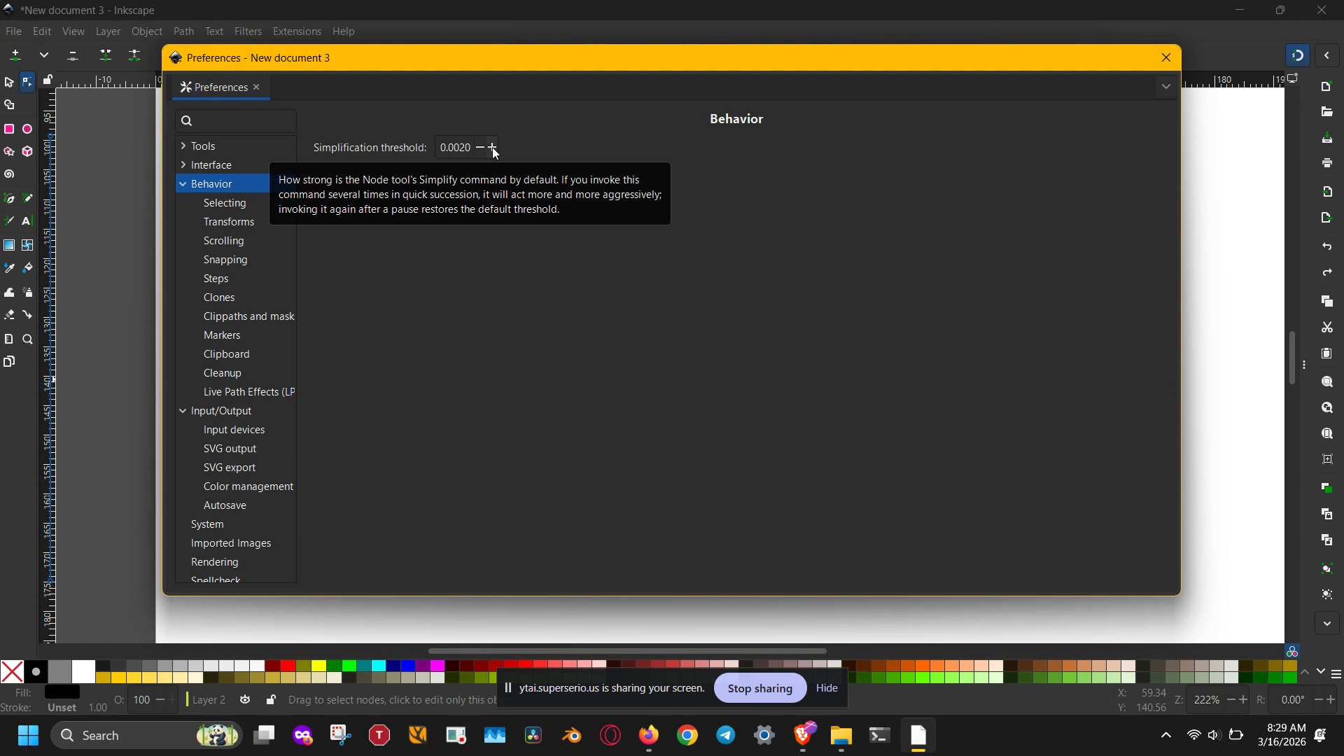
left_click(1165, 56)
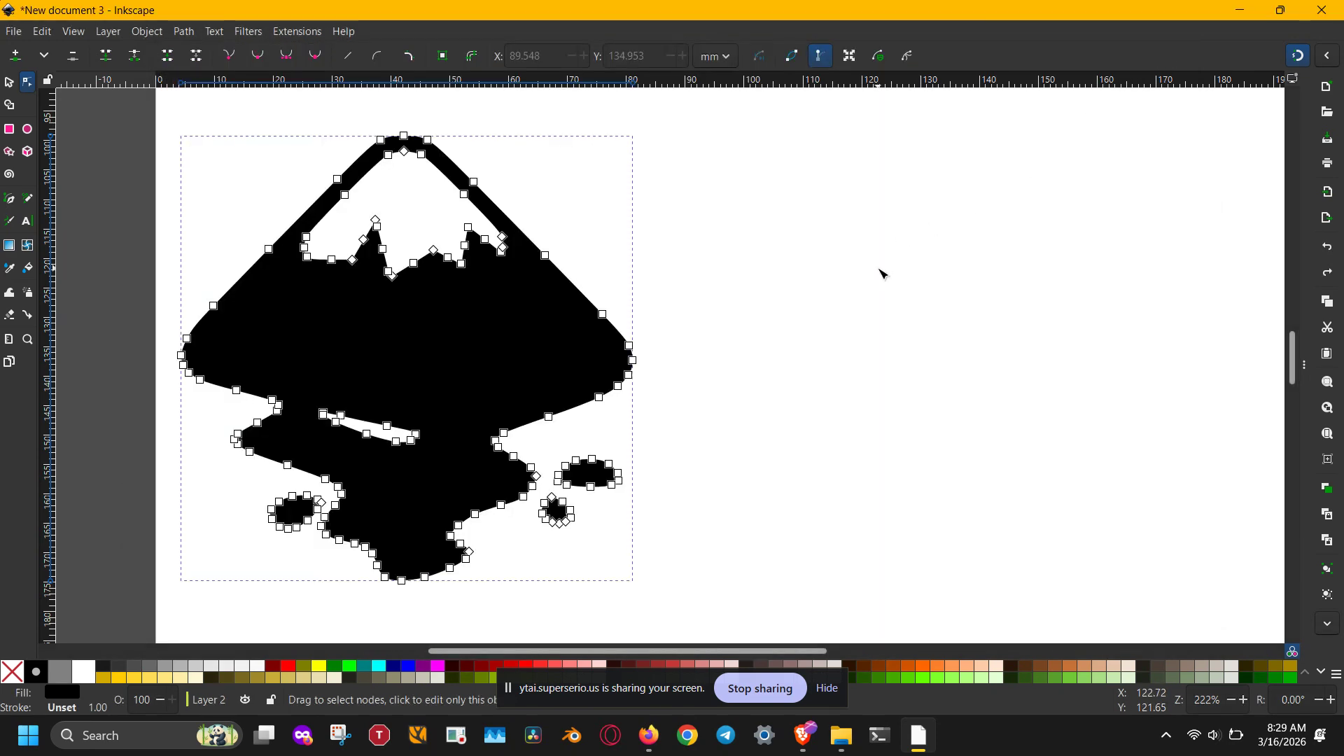
Simplify the logo path once and delete the redundant node midway along each outer slope of the mountain
key("ctrl+l")
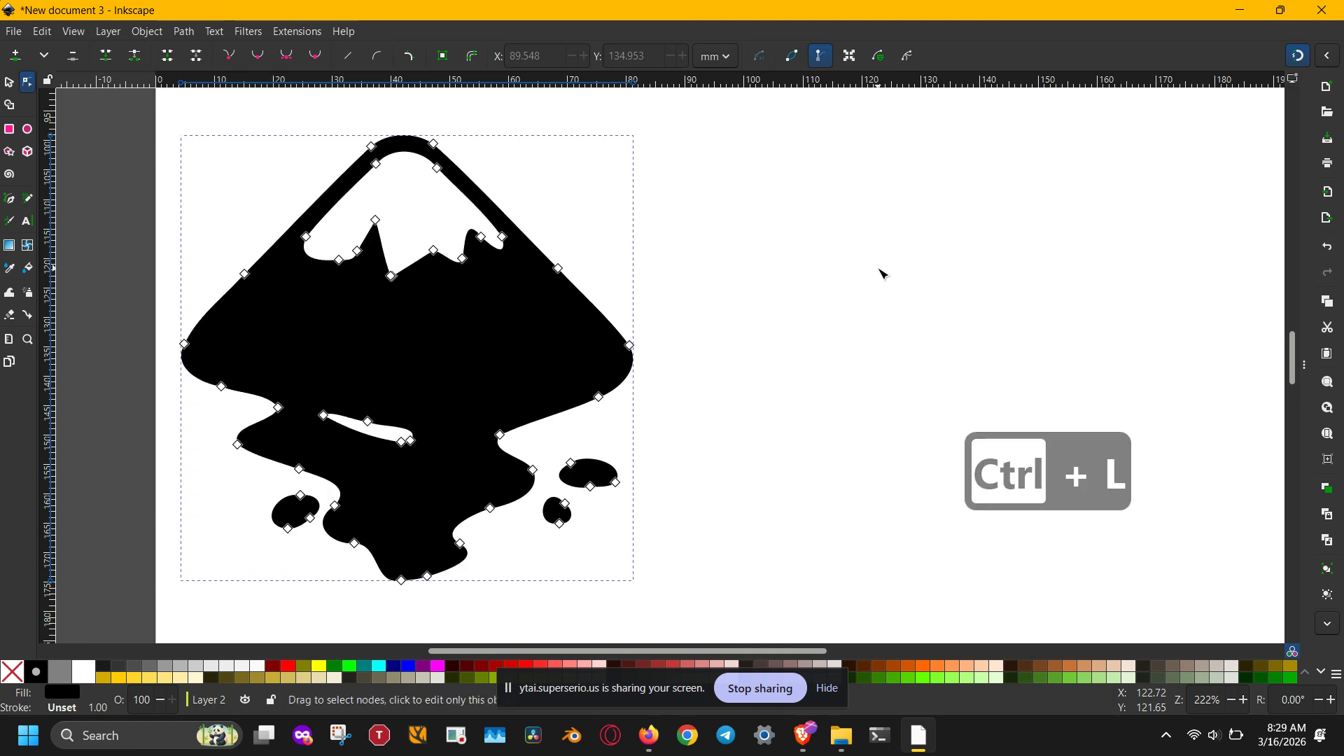
key("n")
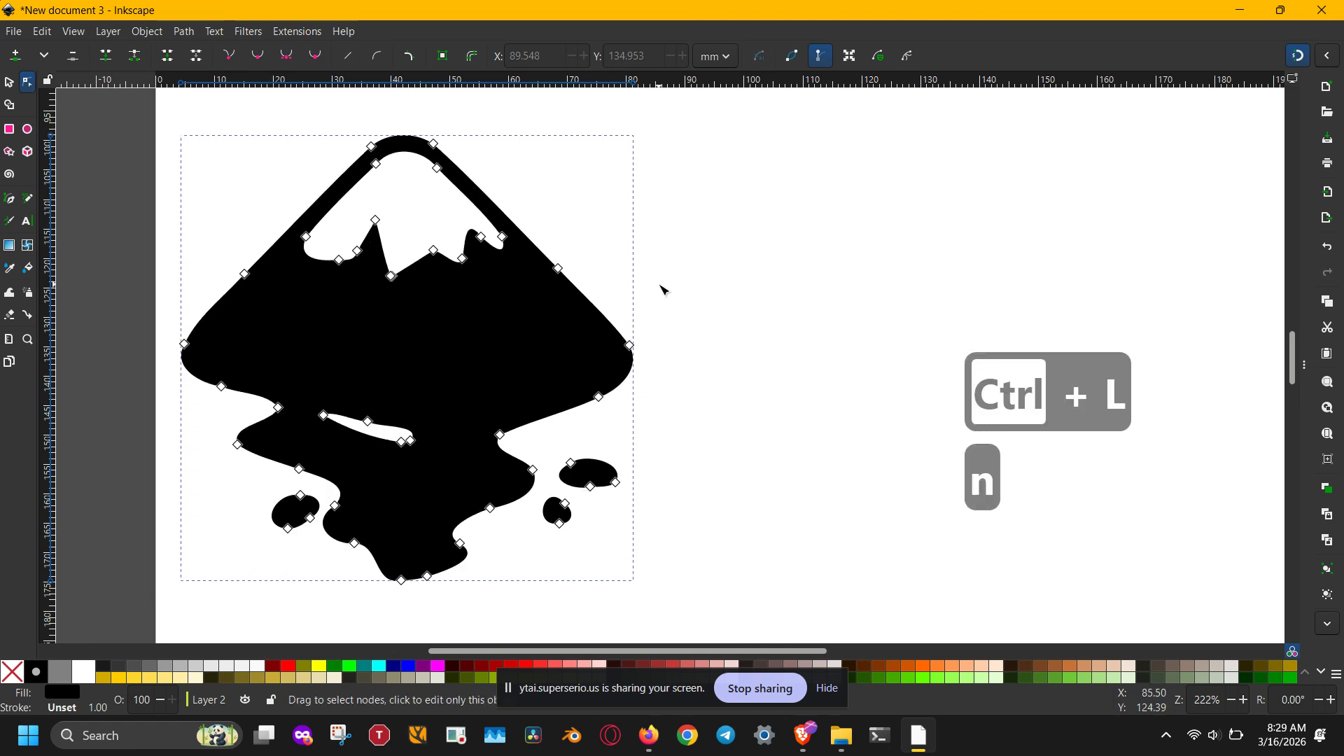
scroll(660, 288, "up", 1)
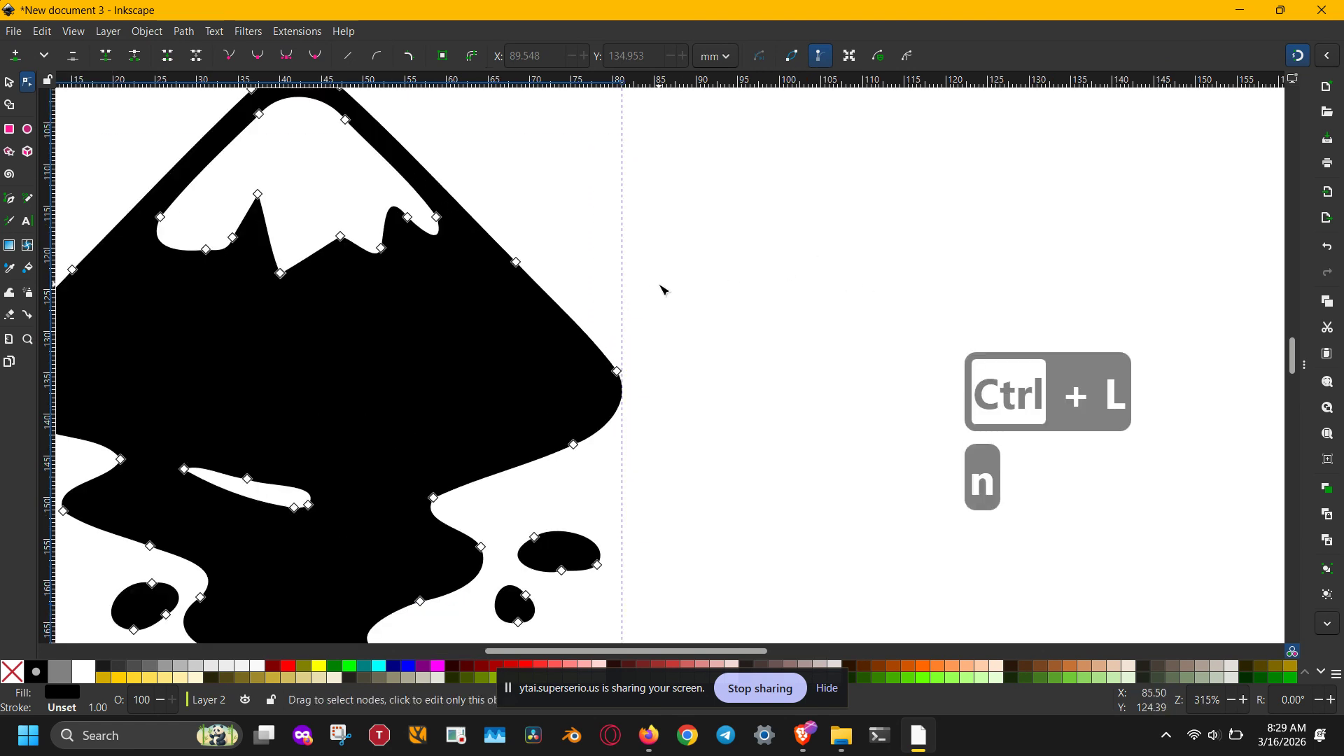
left_click(516, 262)
key("minus")
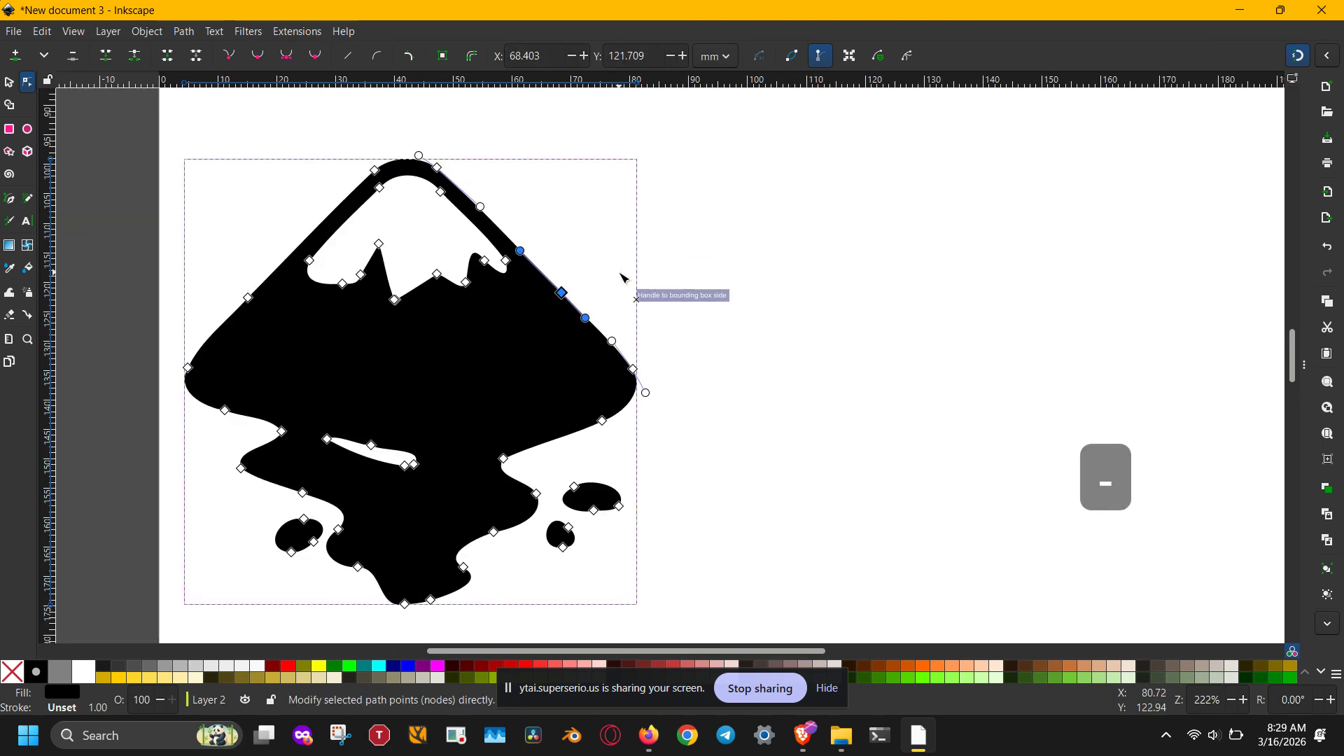
key("BackSpace")
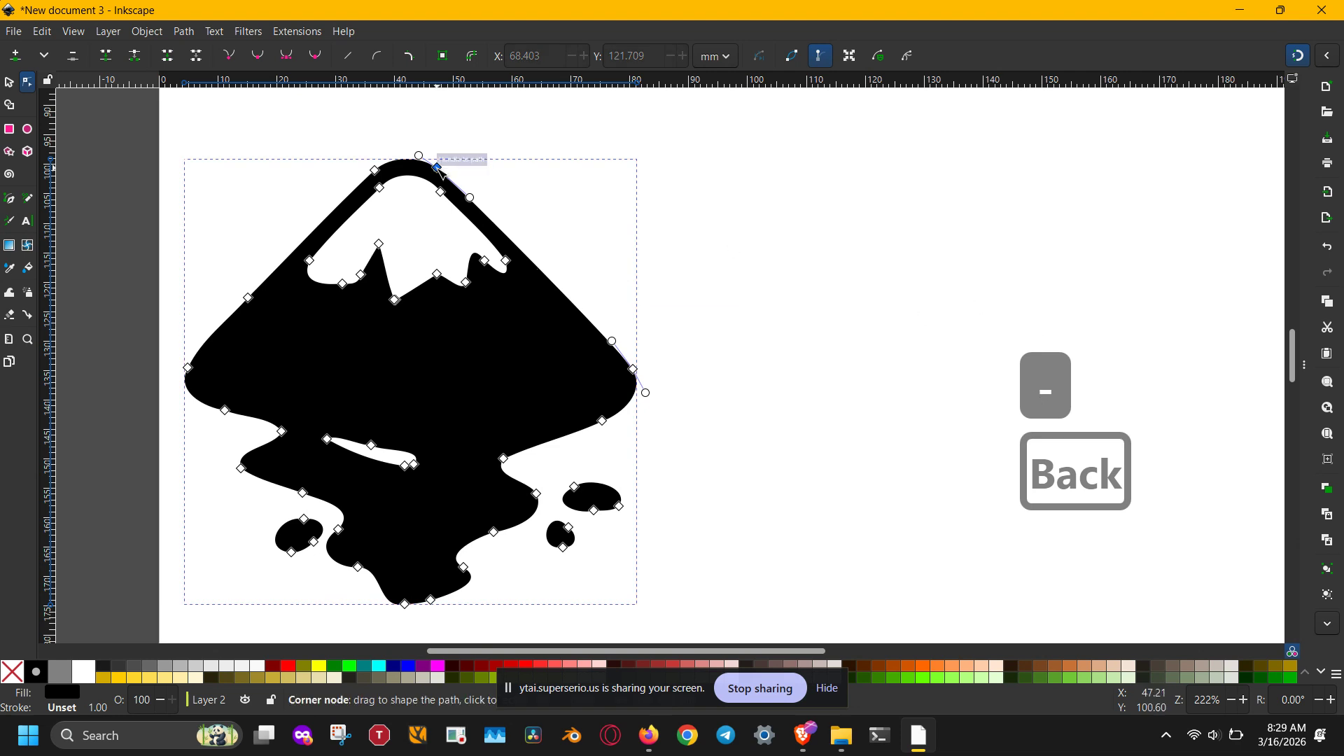
left_click(248, 298)
key("BackSpace")
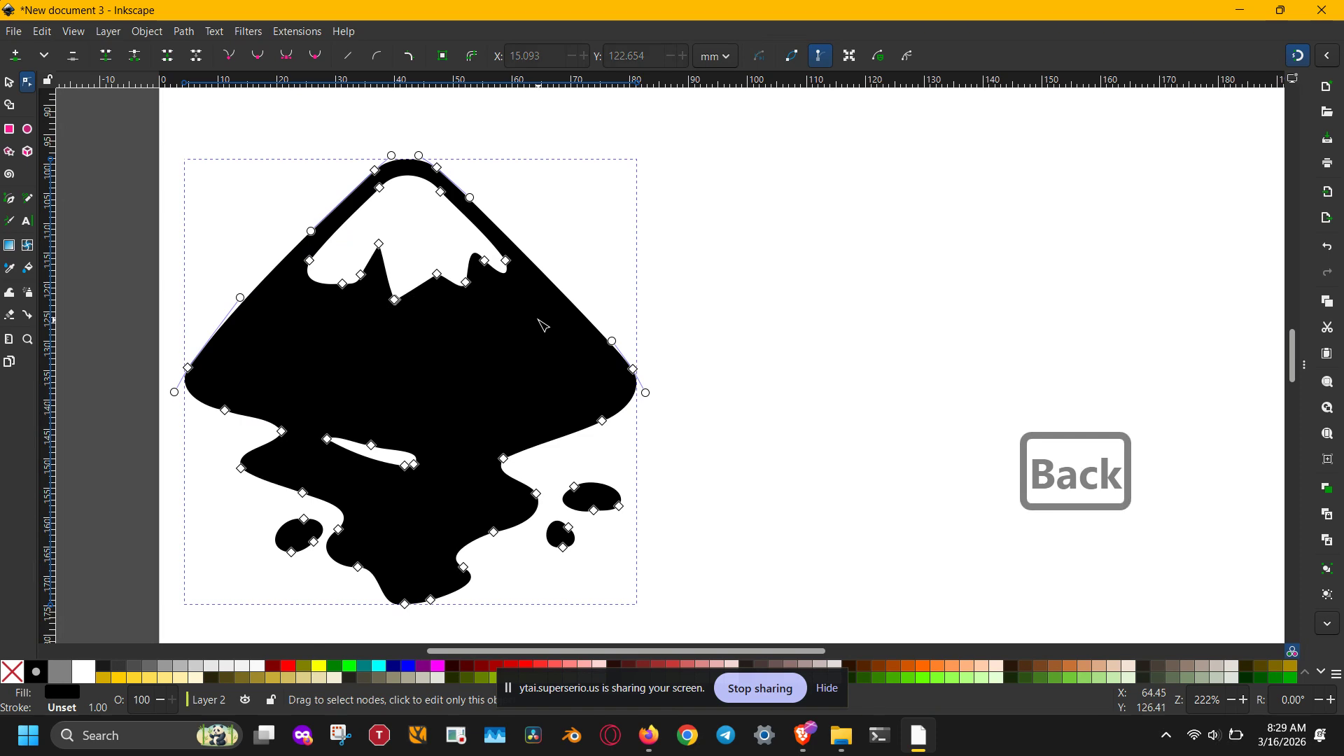
Delete the redundant node on the lower-left edge of the white snow cap
scroll(504, 385, "down", 2)
scroll(504, 384, "left", 2)
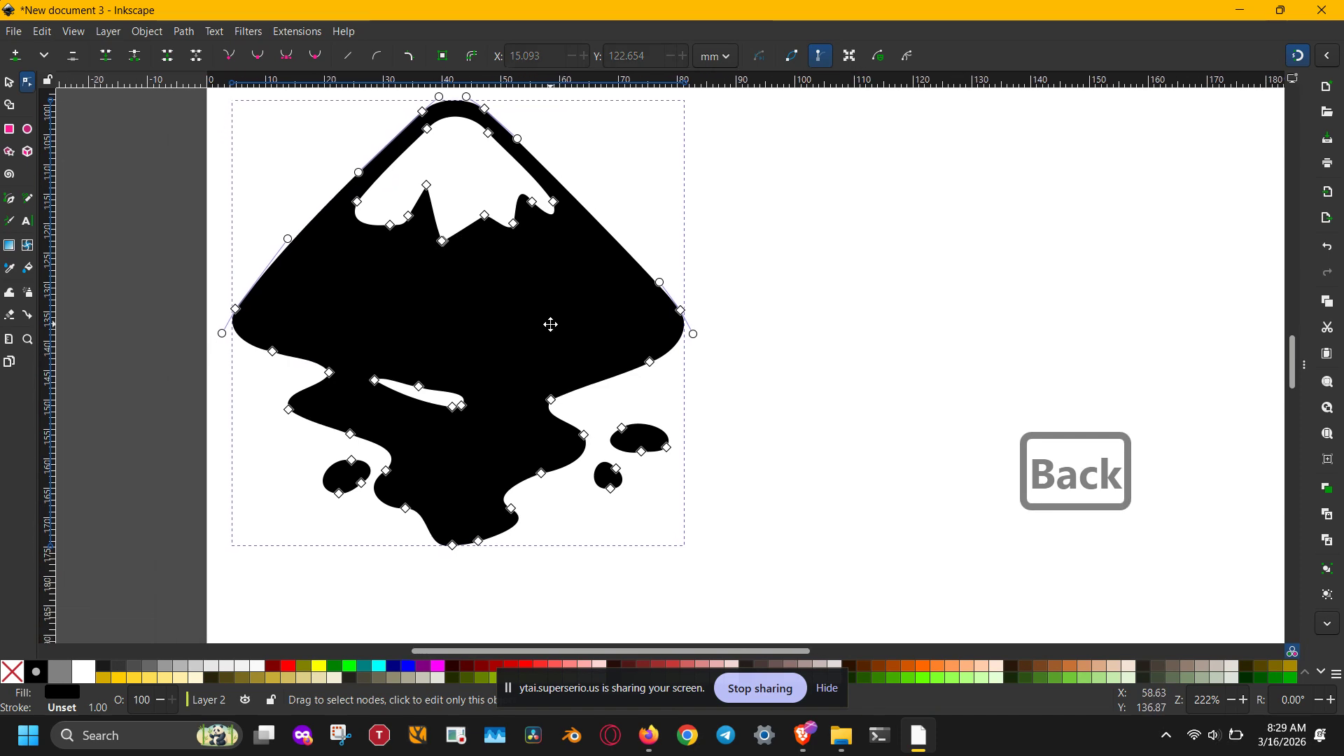
left_click(395, 225)
key("BackSpace")
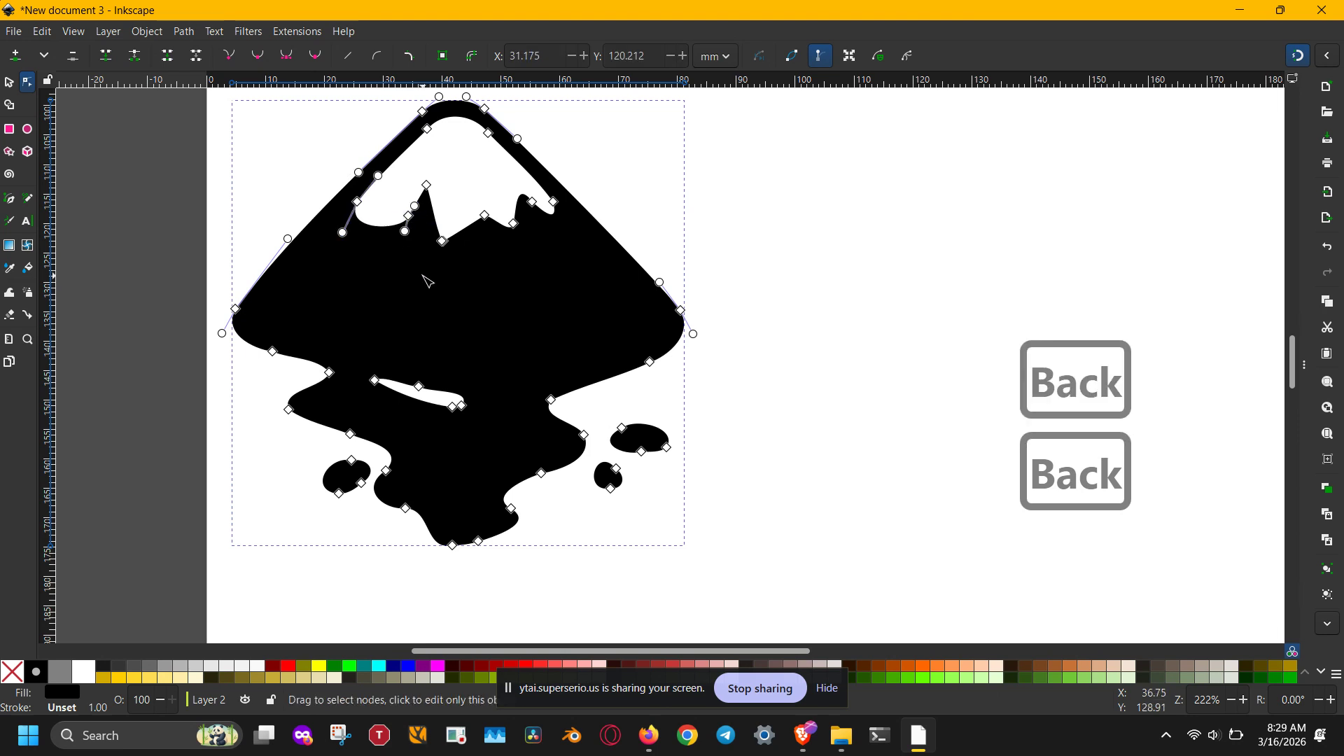
left_click(427, 130)
left_click(488, 133)
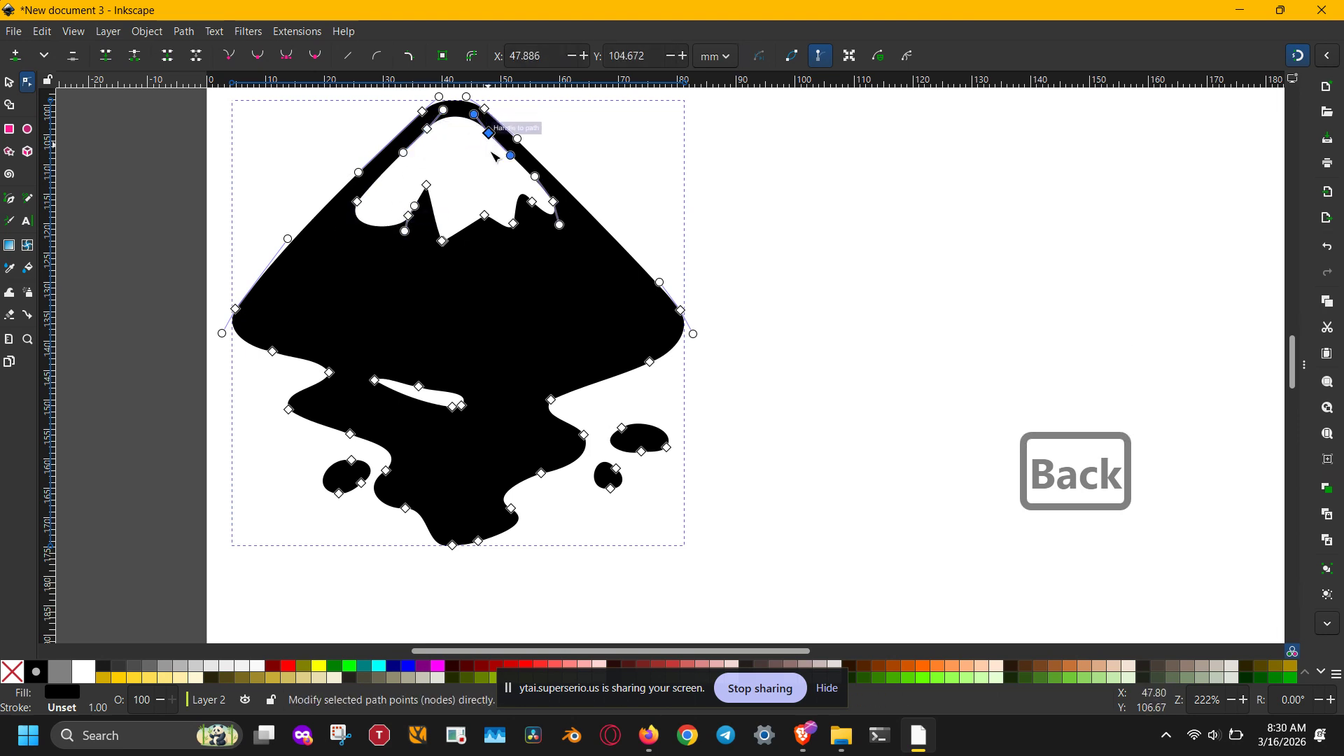
Delete the redundant nodes at the drip's bottom and on the white sliver's upper edge and right tip, and deselect the logo
left_click(650, 362)
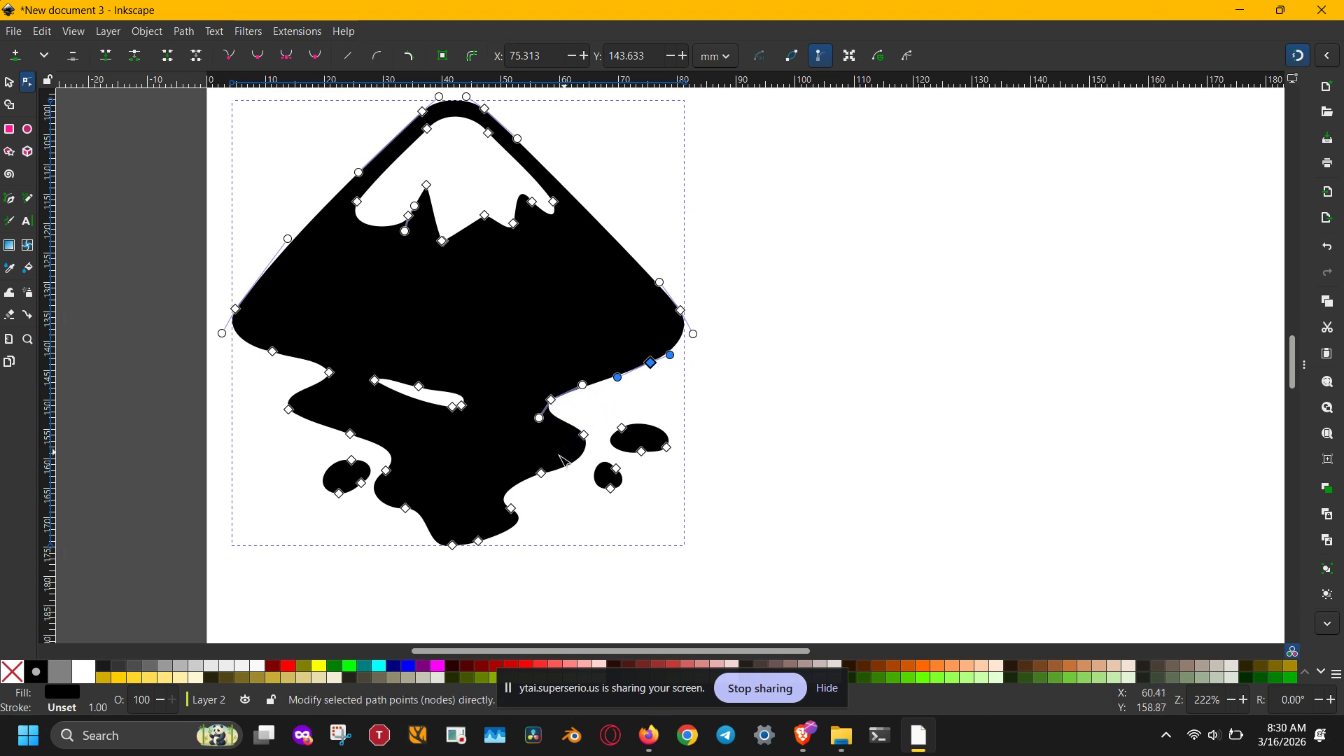
left_click(481, 543)
key("BackSpace")
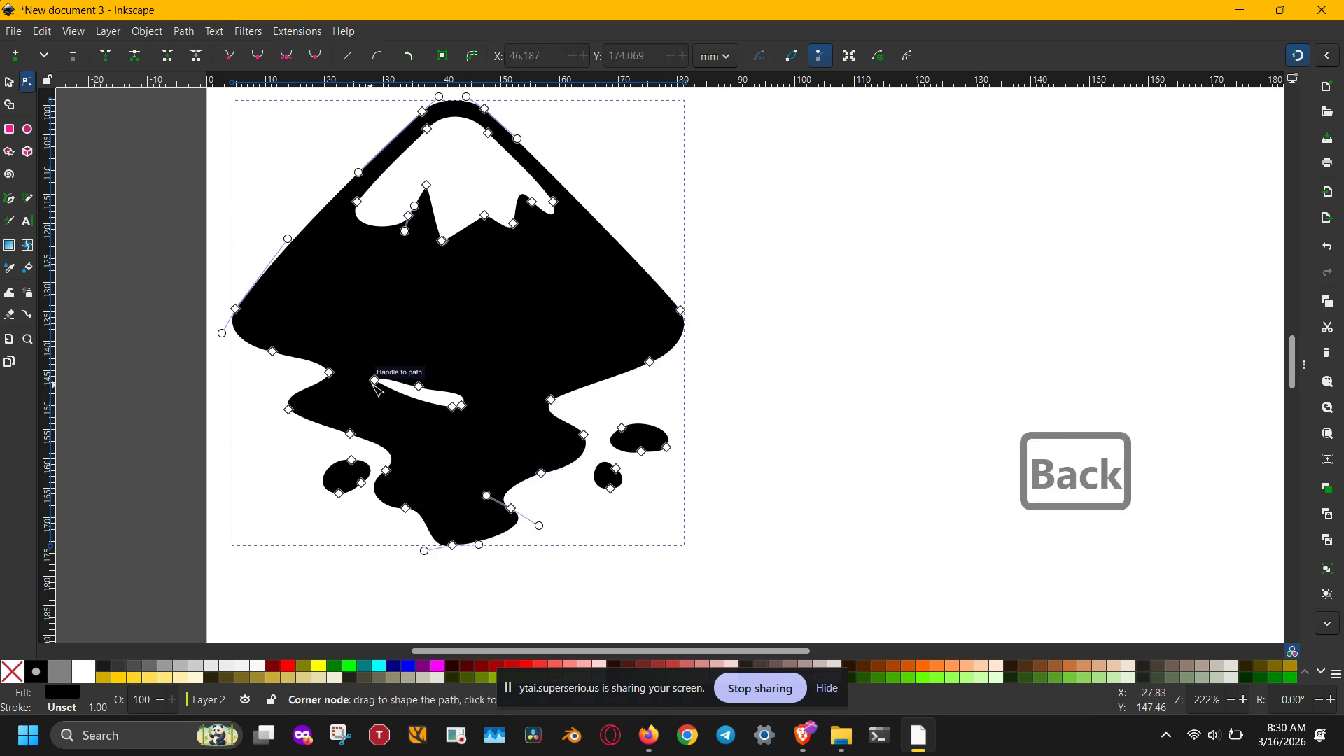
left_click(419, 386)
key("BackSpace")
left_click(467, 407)
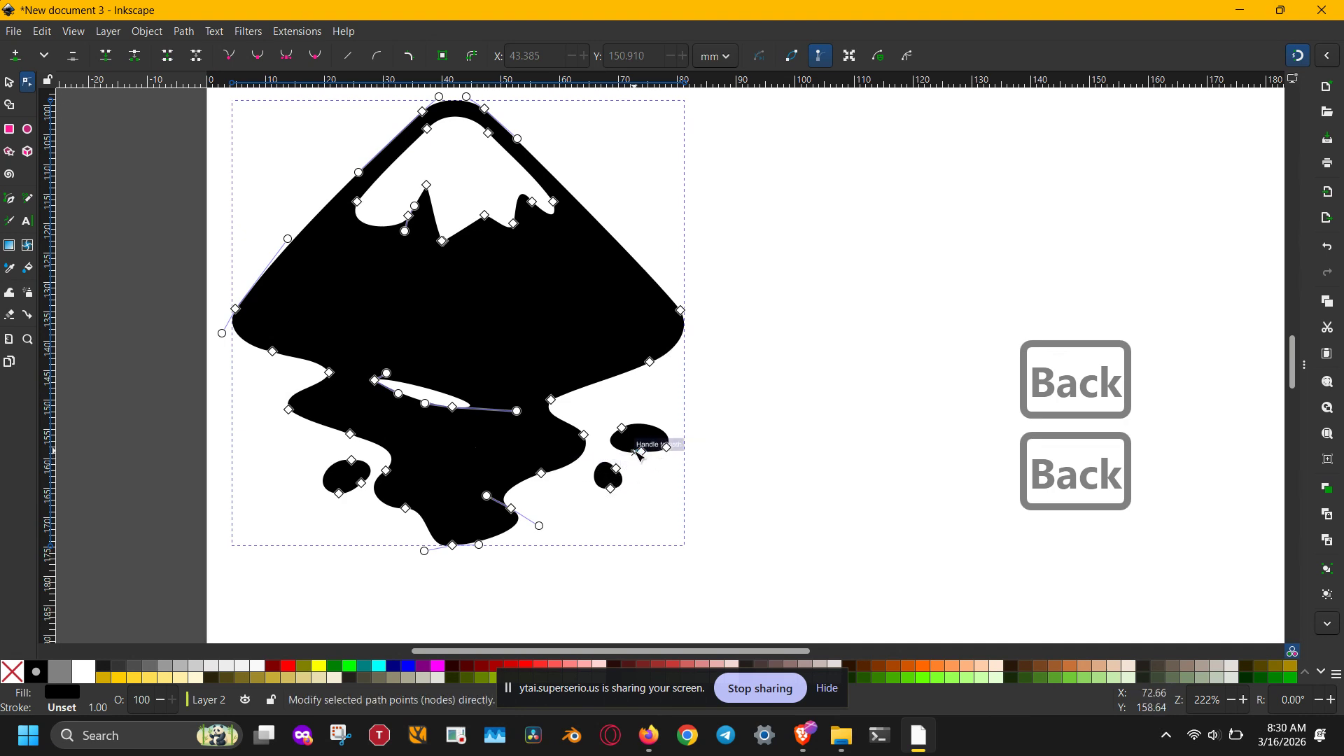
left_click(754, 459)
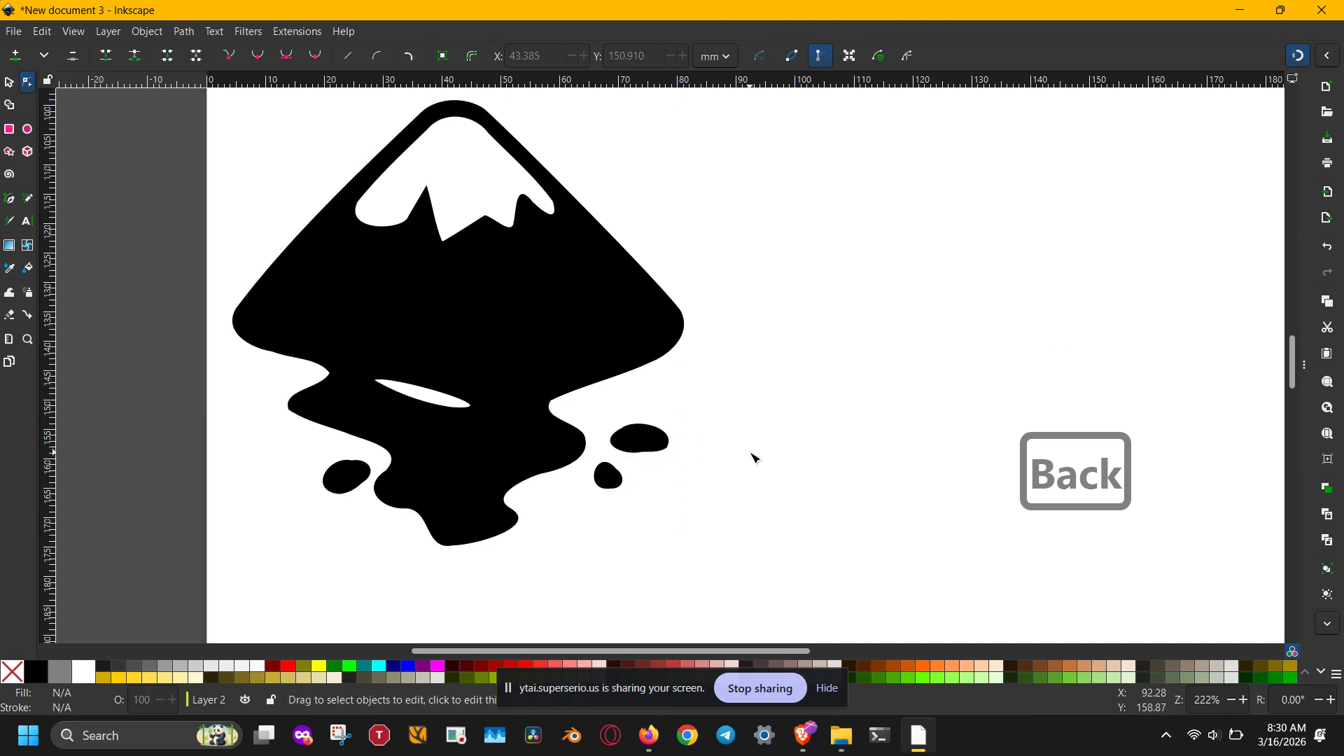